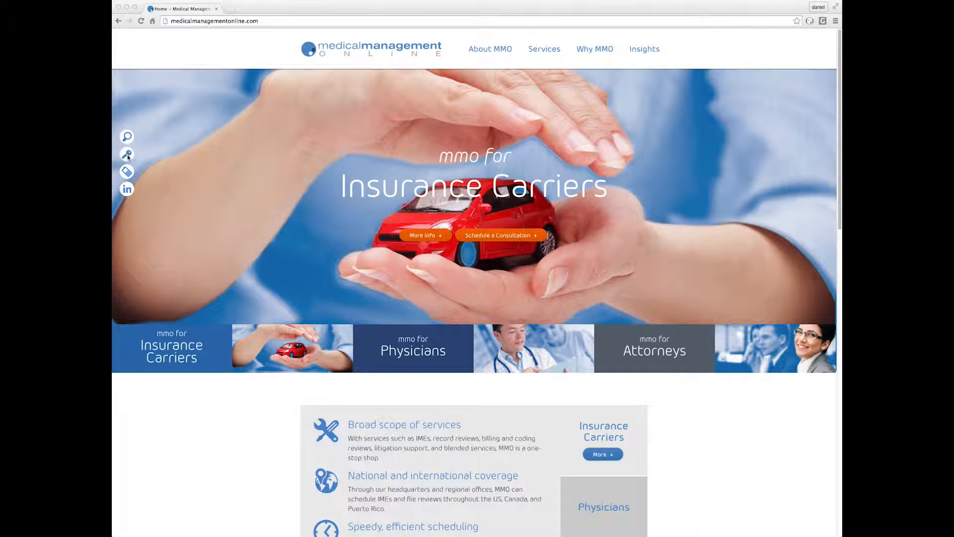
Open the client login page and log in with the saved username and password
{"action": "left_click", "coordinate": [128, 156]}
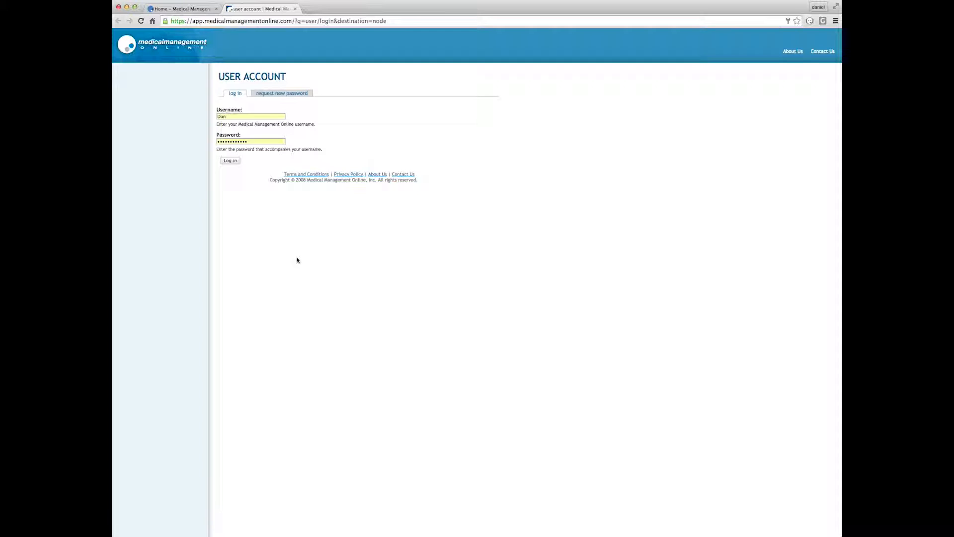
{"action": "left_click", "coordinate": [254, 143]}
{"action": "left_click", "coordinate": [260, 190]}
{"action": "left_click", "coordinate": [229, 161]}
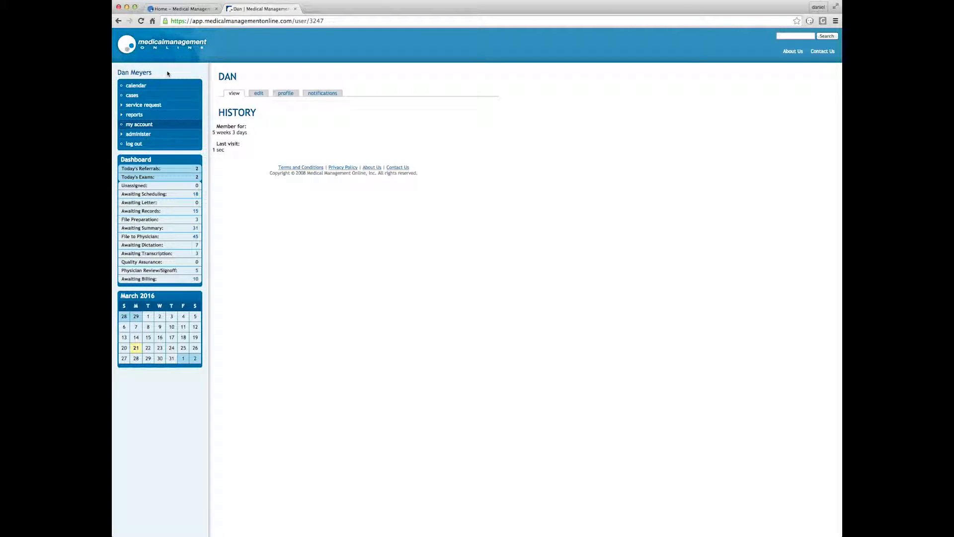
View the exams scheduled for March 24, 2016 in the calendar
{"action": "left_click", "coordinate": [136, 86]}
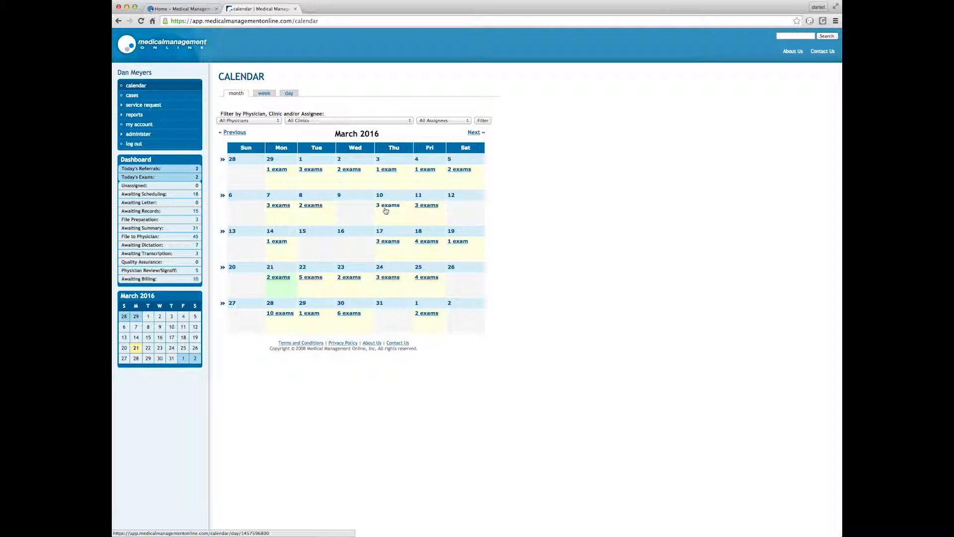
{"action": "left_click", "coordinate": [388, 279]}
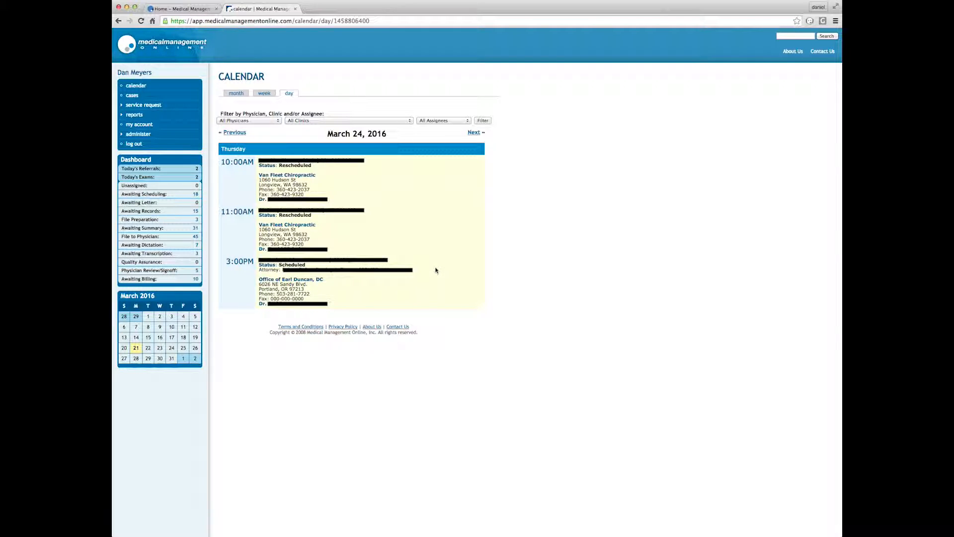
{"action": "mouse_move", "coordinate": [289, 165]}
Display the case list and narrow it to cases in File Preparation status
{"action": "left_click", "coordinate": [133, 95]}
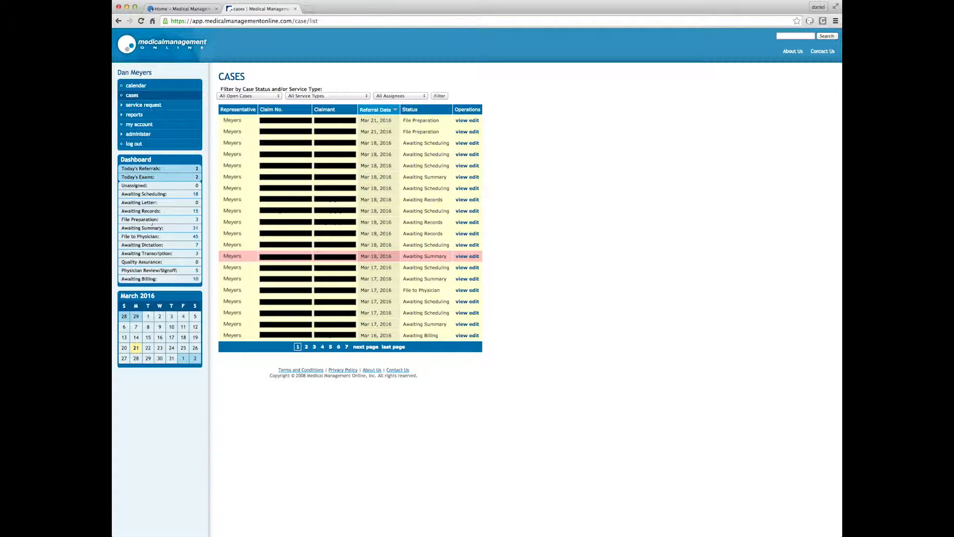
{"action": "left_click", "coordinate": [198, 220]}
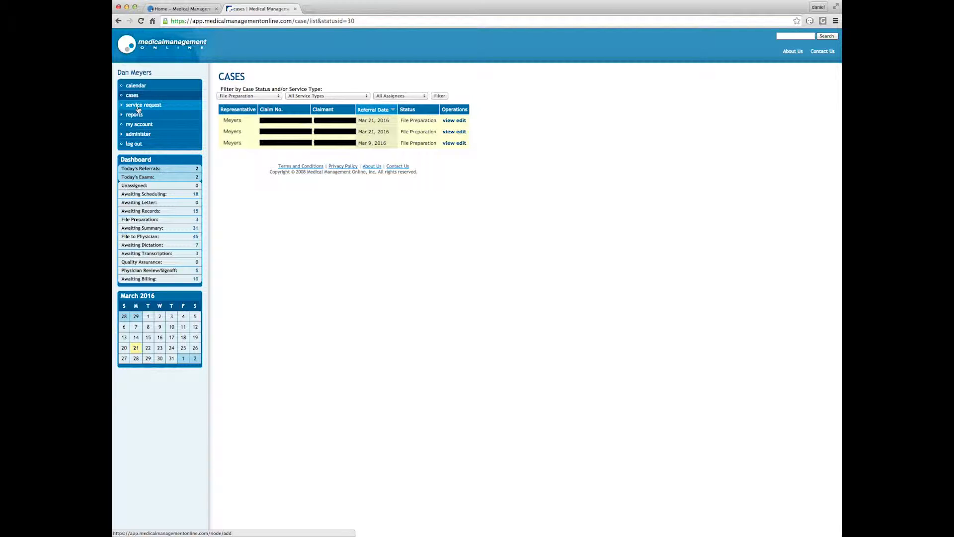
Start a new case service request for an Independent Medical Examination with email notification of comments, and continue to the case form
{"action": "left_click", "coordinate": [123, 106]}
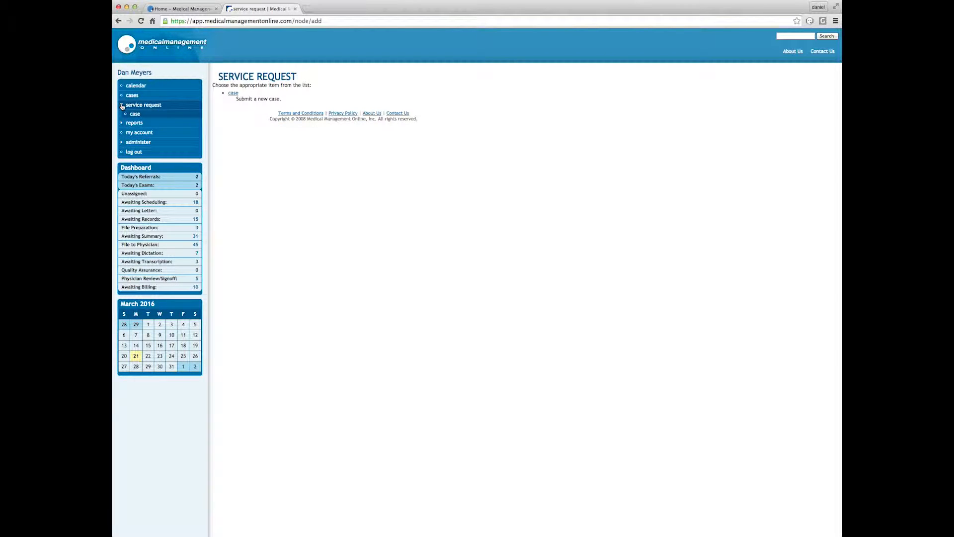
{"action": "left_click", "coordinate": [232, 94]}
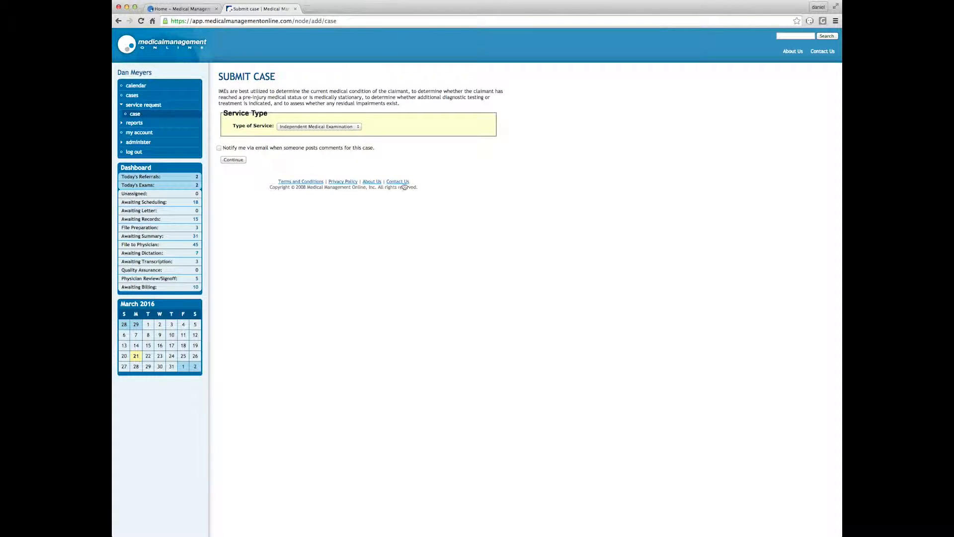
{"action": "left_click", "coordinate": [360, 129]}
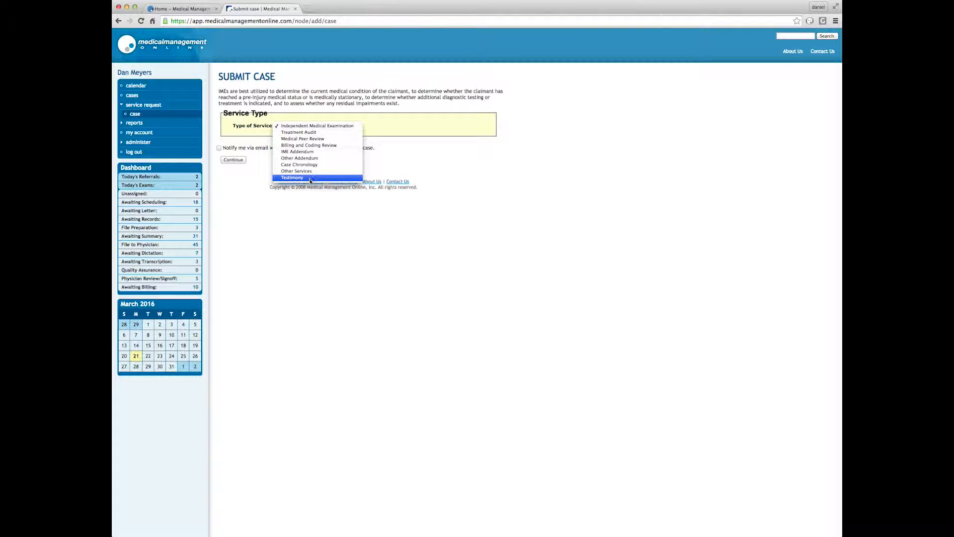
{"action": "left_click", "coordinate": [311, 213]}
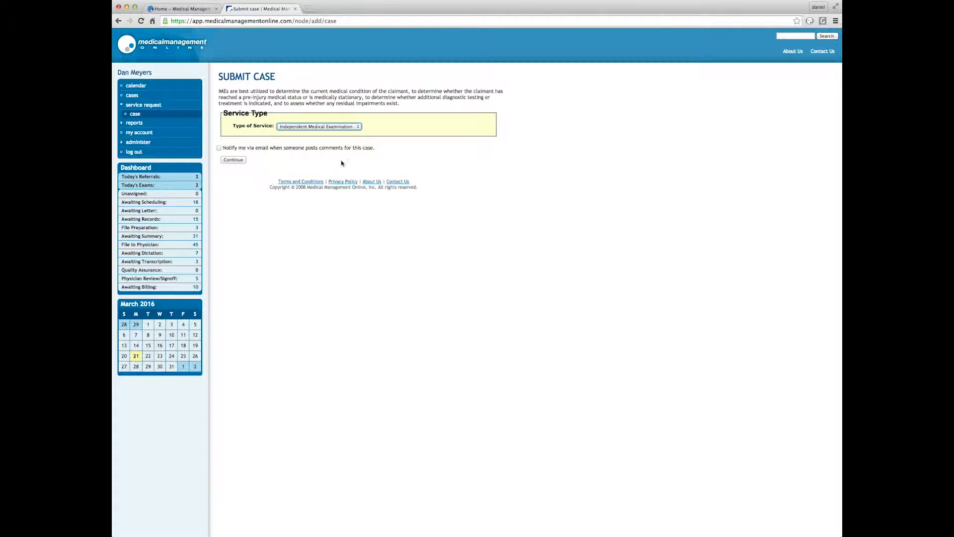
{"action": "left_click", "coordinate": [219, 148]}
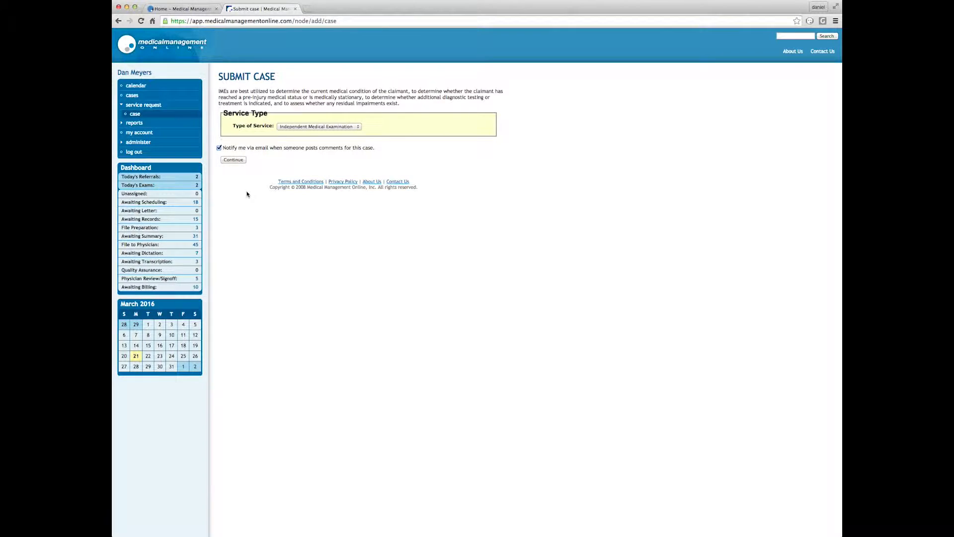
{"action": "left_click", "coordinate": [234, 160]}
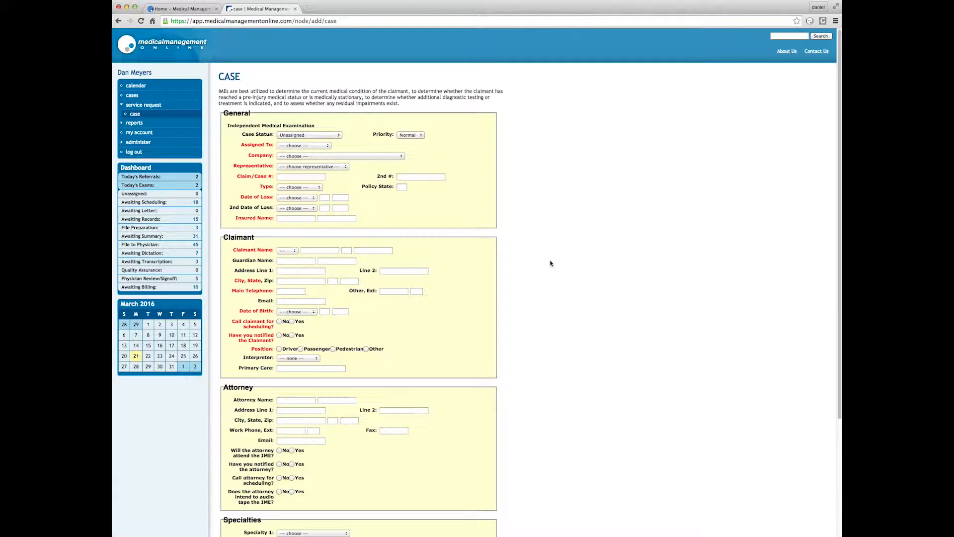
Review the General, Claimant and Attorney sections of the blank case form
{"action": "scroll", "coordinate": [550, 264], "scroll_direction": "down", "scroll_amount": 1}
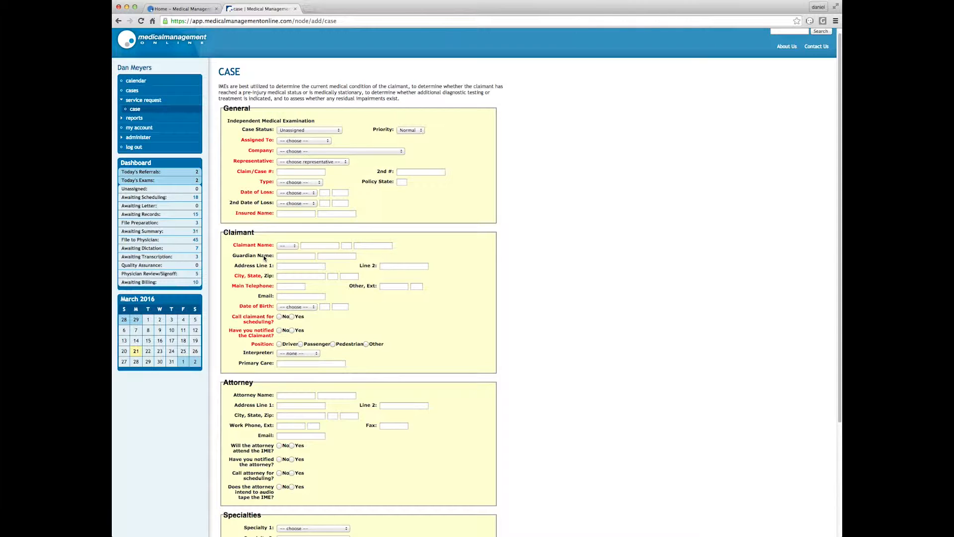
{"action": "scroll", "coordinate": [264, 257], "scroll_direction": "down", "scroll_amount": 3}
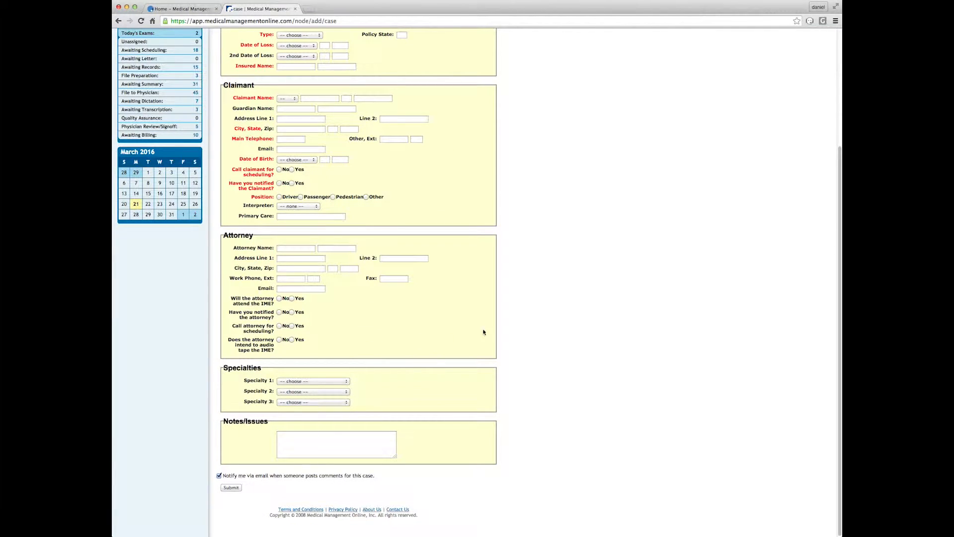
{"action": "scroll", "coordinate": [473, 333], "scroll_direction": "up", "scroll_amount": 3}
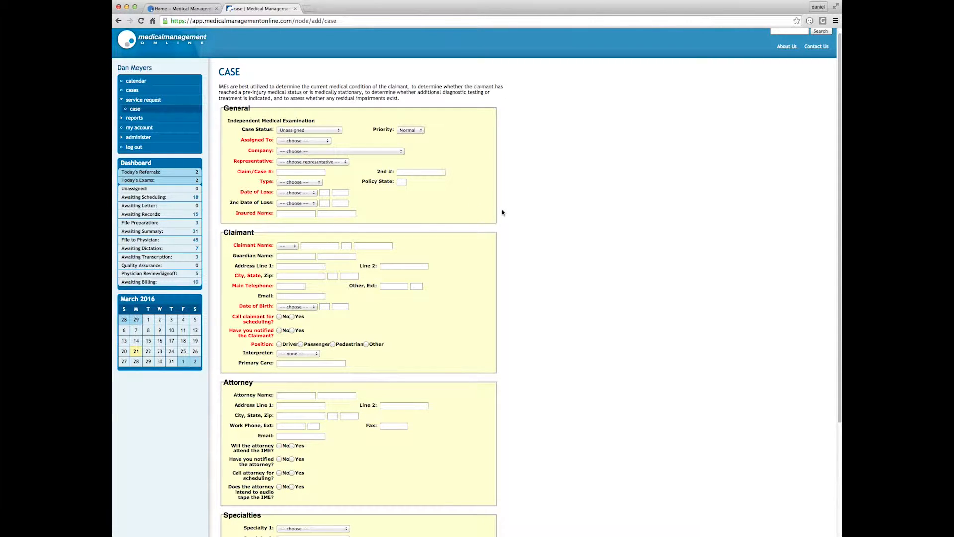
{"action": "scroll", "coordinate": [446, 269], "scroll_direction": "down", "scroll_amount": 2}
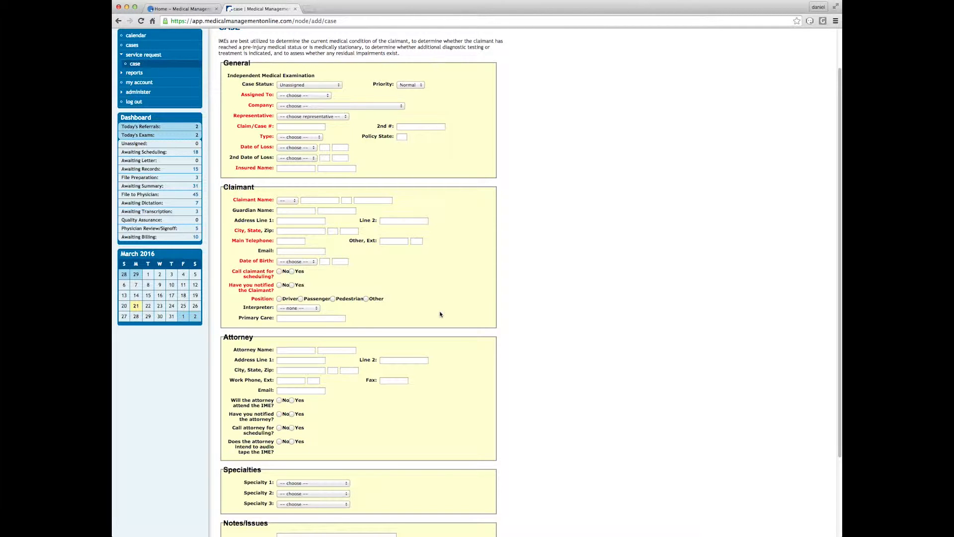
{"action": "scroll", "coordinate": [440, 315], "scroll_direction": "down", "scroll_amount": 3}
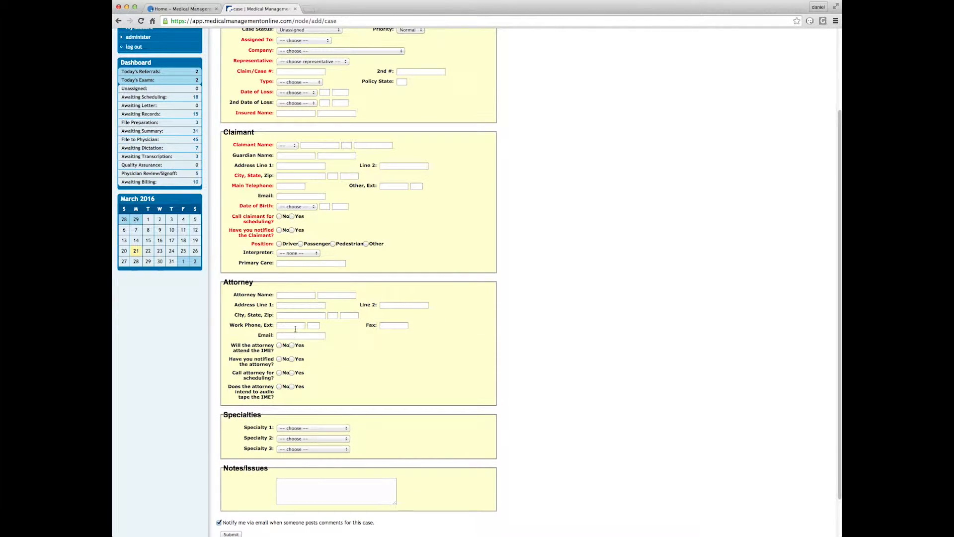
Look through the available Specialty 1 options and the Notes/Issues field without entering anything
{"action": "scroll", "coordinate": [362, 359], "scroll_direction": "down", "scroll_amount": 2}
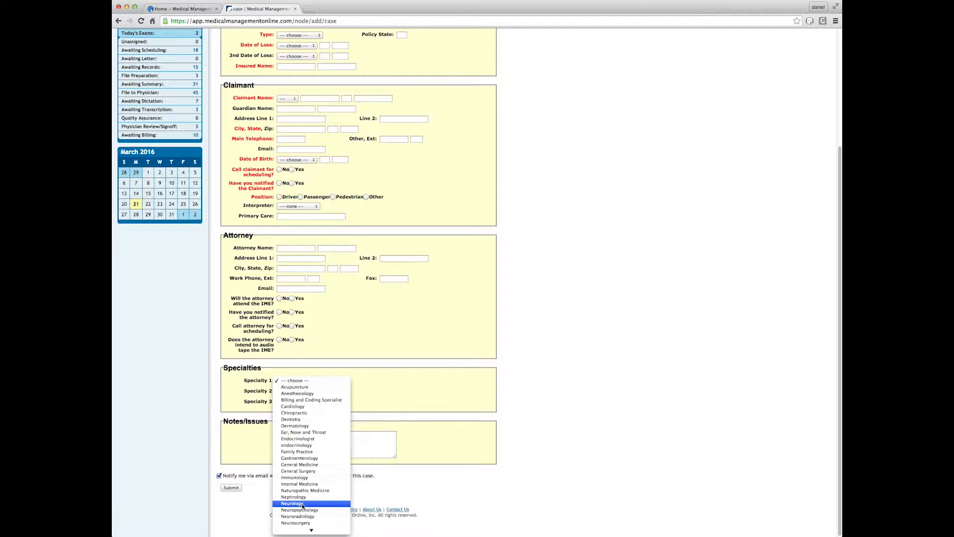
{"action": "scroll", "coordinate": [324, 463], "scroll_direction": "down", "scroll_amount": 5}
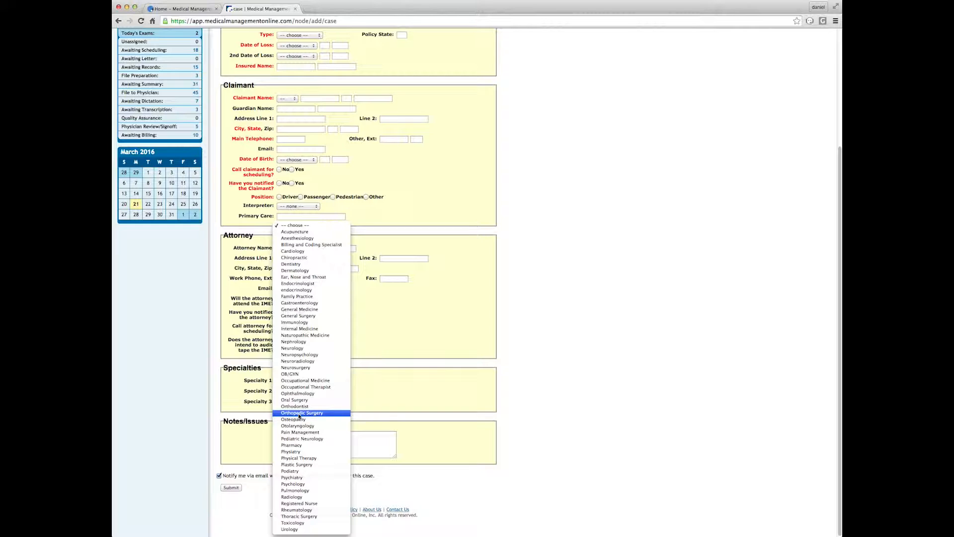
{"action": "left_click", "coordinate": [396, 313]}
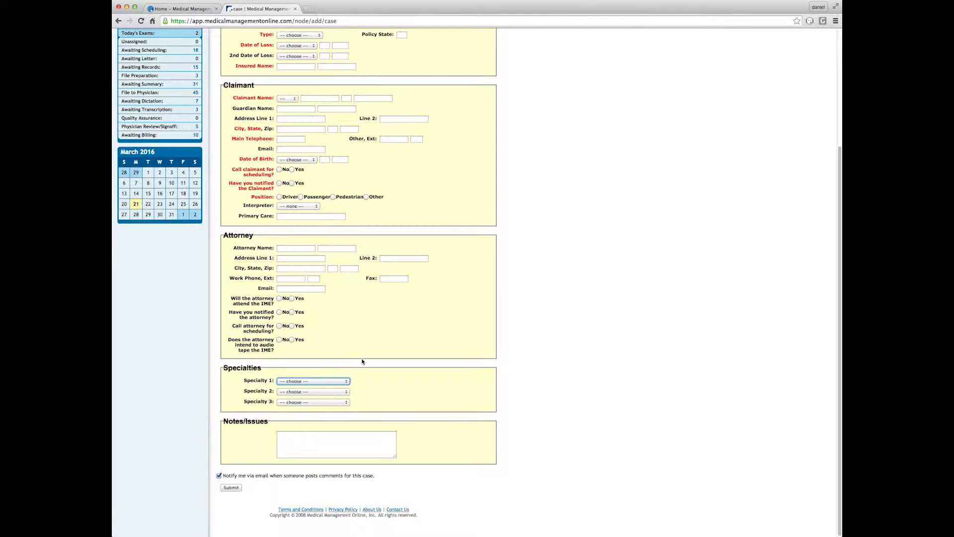
{"action": "left_click", "coordinate": [299, 437]}
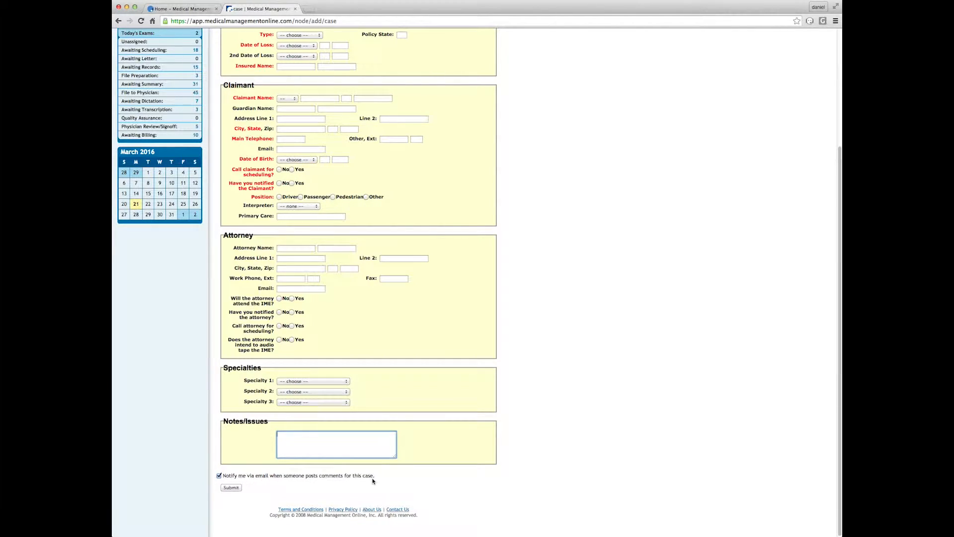
{"action": "left_click", "coordinate": [253, 505]}
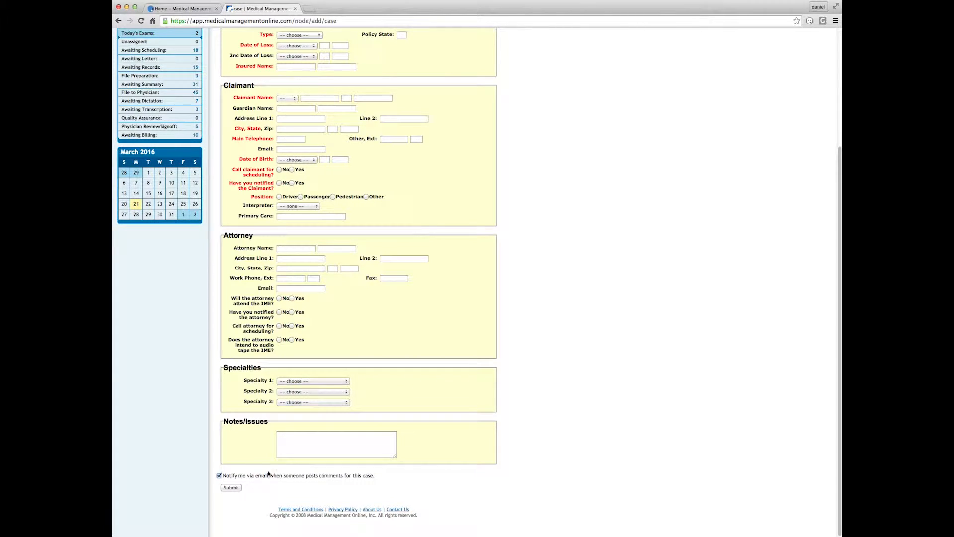
Recheck the blank case form and try to submit it with the required fields left empty
{"action": "scroll", "coordinate": [283, 433], "scroll_direction": "up", "scroll_amount": 3}
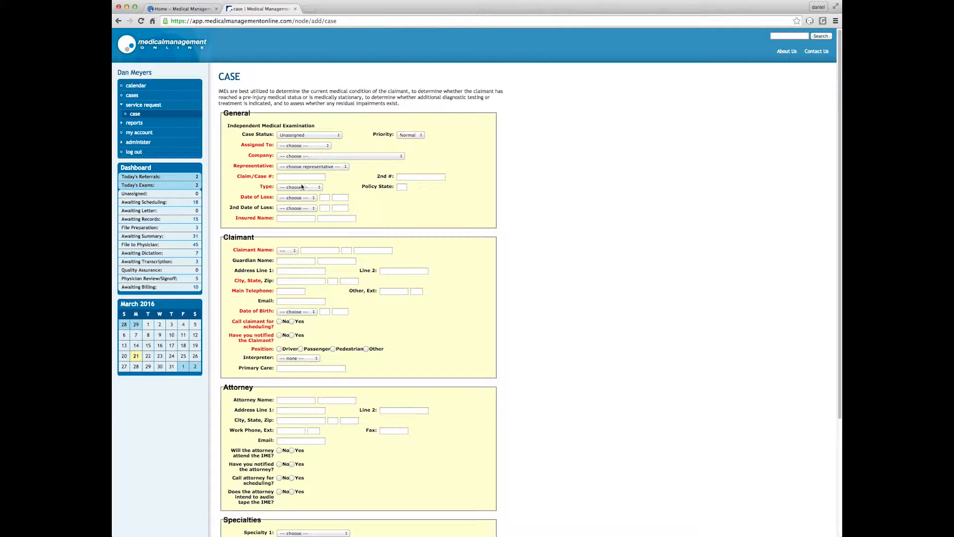
{"action": "scroll", "coordinate": [297, 263], "scroll_direction": "down", "scroll_amount": 2}
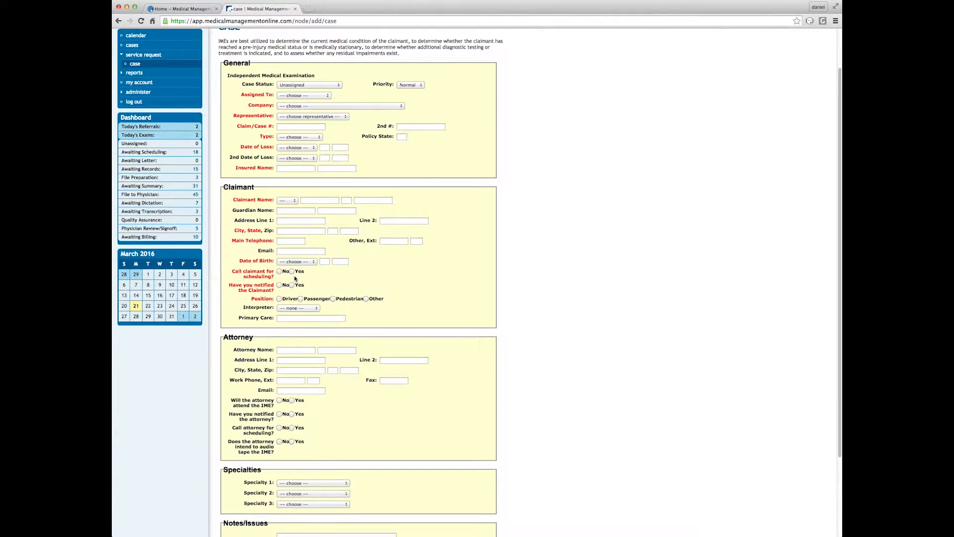
{"action": "scroll", "coordinate": [300, 260], "scroll_direction": "down", "scroll_amount": 4}
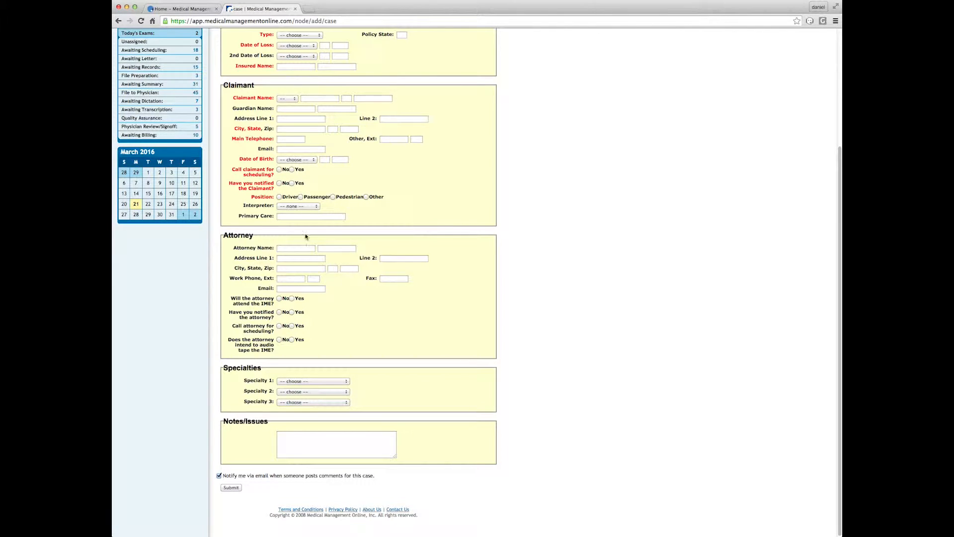
{"action": "left_click", "coordinate": [232, 488]}
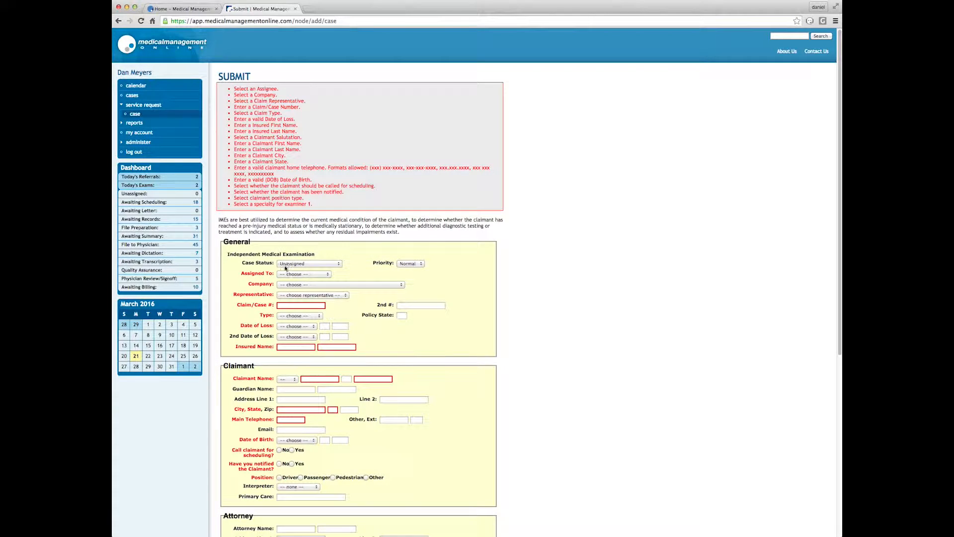
Examine the validation messages and the highlighted required fields throughout the case form
{"action": "scroll", "coordinate": [280, 278], "scroll_direction": "down", "scroll_amount": 3}
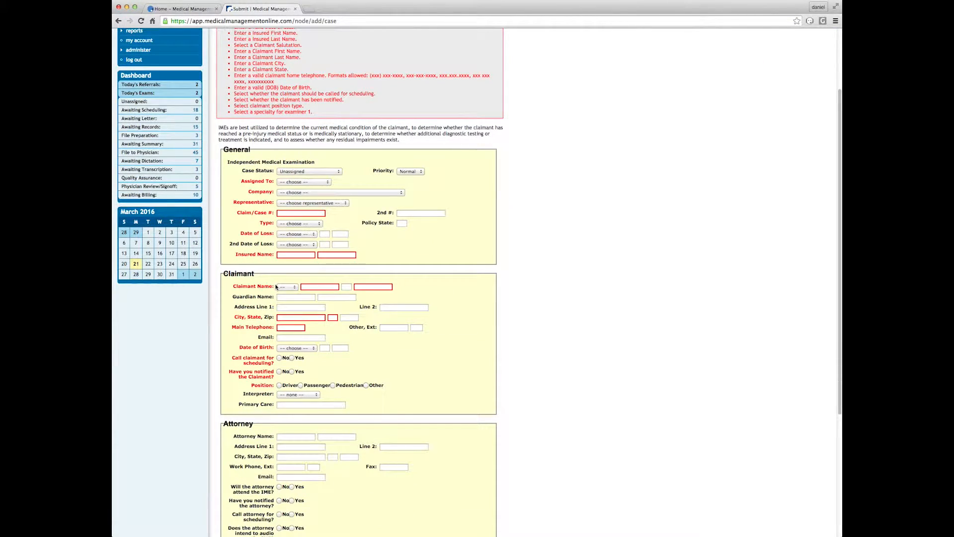
{"action": "scroll", "coordinate": [276, 287], "scroll_direction": "down", "scroll_amount": 3}
{"action": "scroll", "coordinate": [277, 285], "scroll_direction": "up", "scroll_amount": 4}
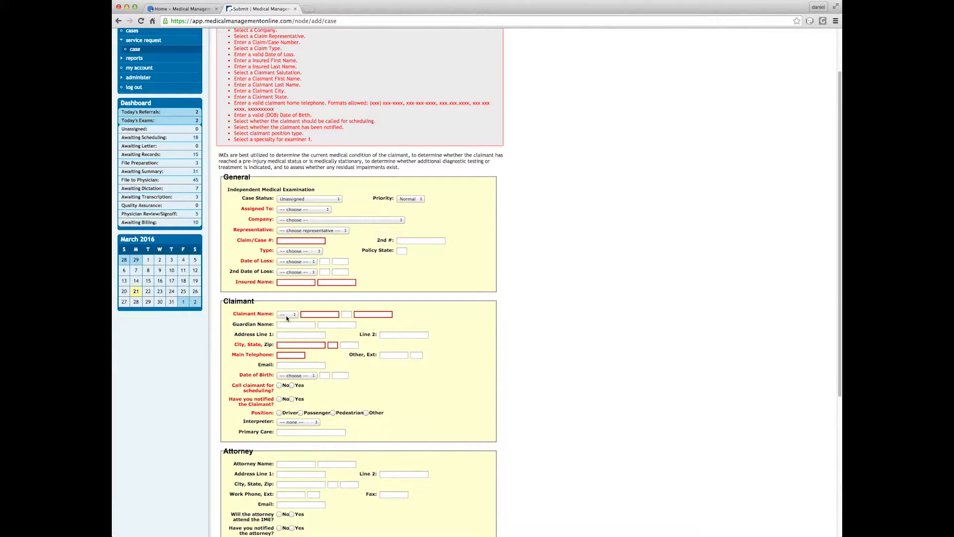
{"action": "scroll", "coordinate": [287, 318], "scroll_direction": "down", "scroll_amount": 4}
{"action": "scroll", "coordinate": [287, 318], "scroll_direction": "down", "scroll_amount": 2}
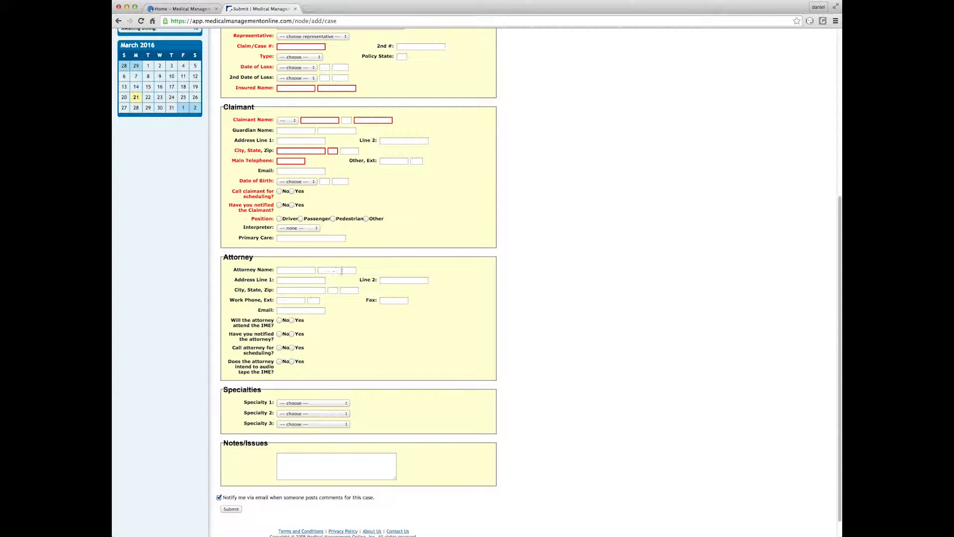
{"action": "scroll", "coordinate": [351, 278], "scroll_direction": "up", "scroll_amount": 8}
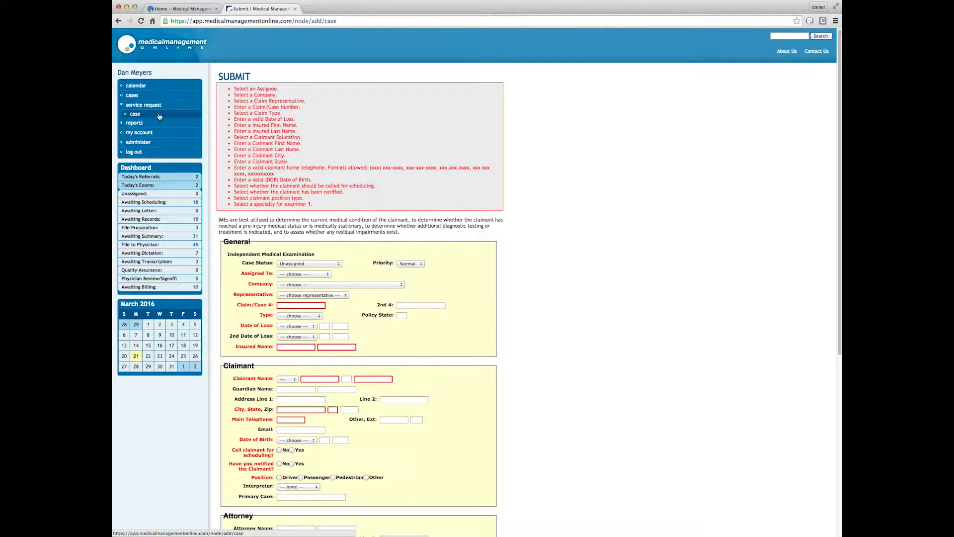
Return to the case list and open the second File Preparation case, referred on Mar 21, 2016
{"action": "left_click", "coordinate": [121, 106]}
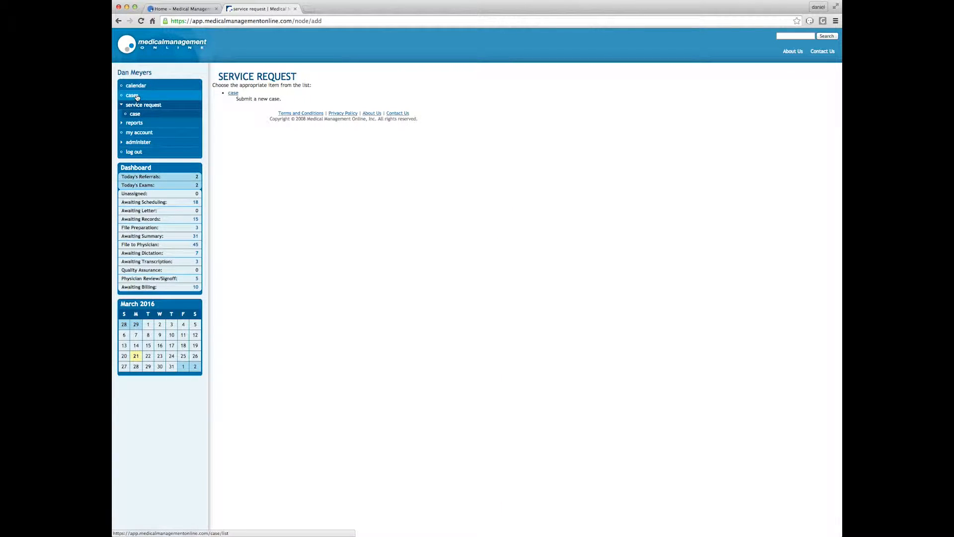
{"action": "left_click", "coordinate": [137, 96]}
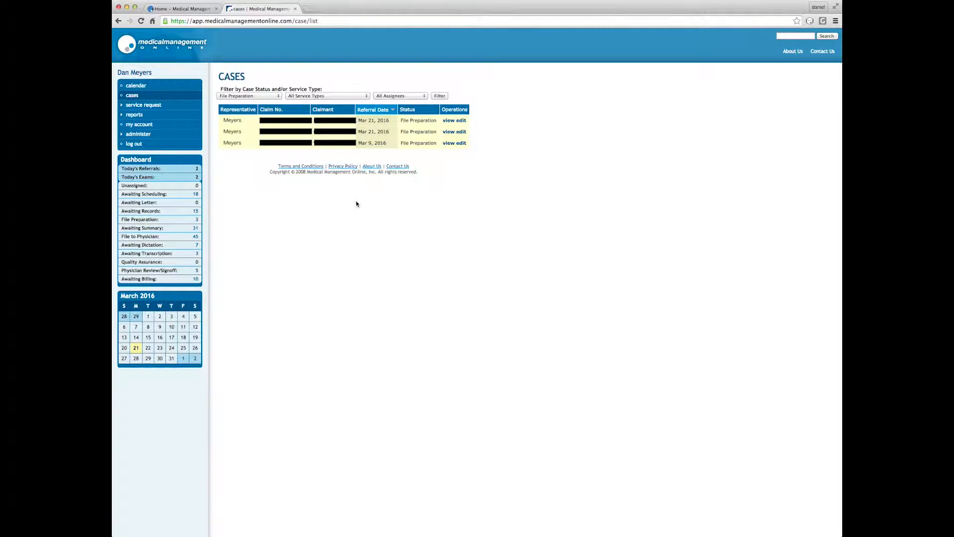
{"action": "left_click", "coordinate": [323, 134]}
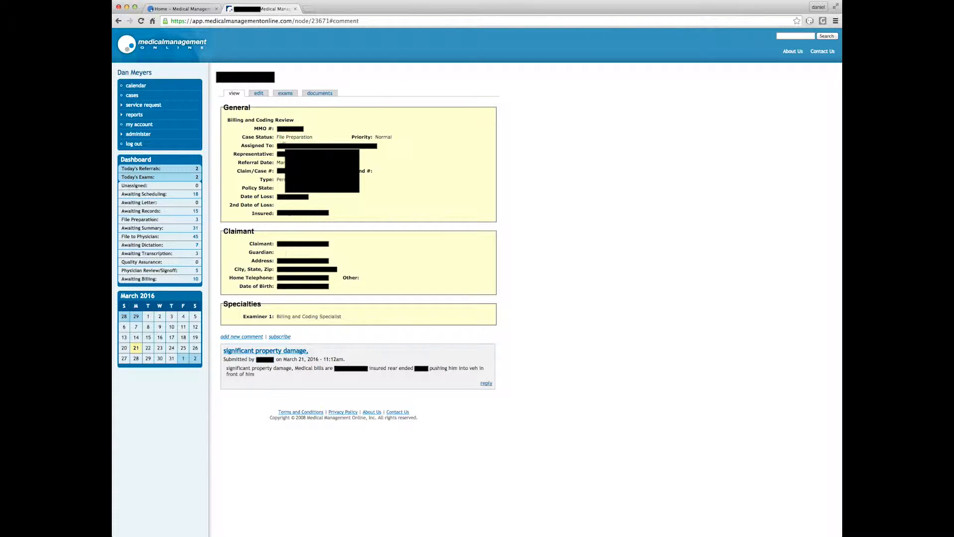
View the opened case's editable details and its exam list
{"action": "left_click", "coordinate": [259, 94]}
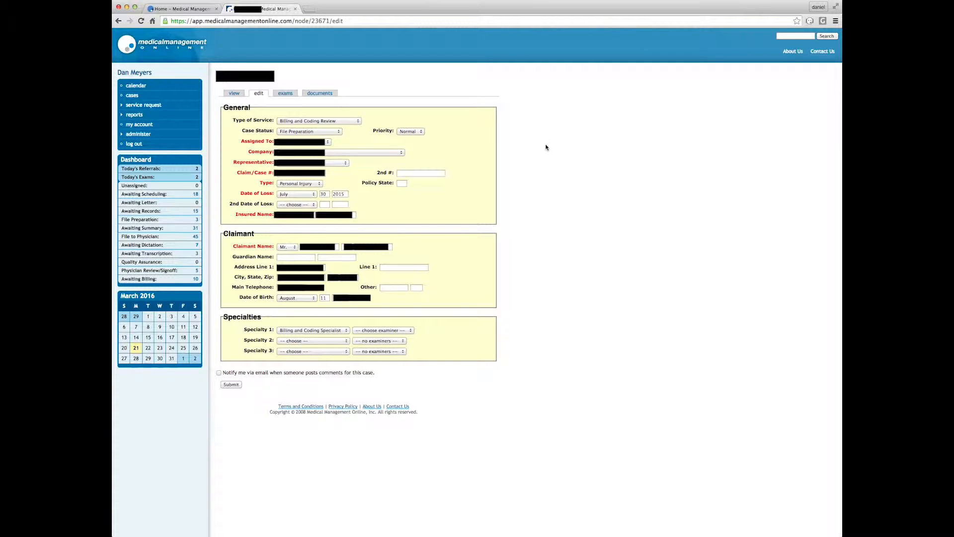
{"action": "left_click", "coordinate": [288, 95]}
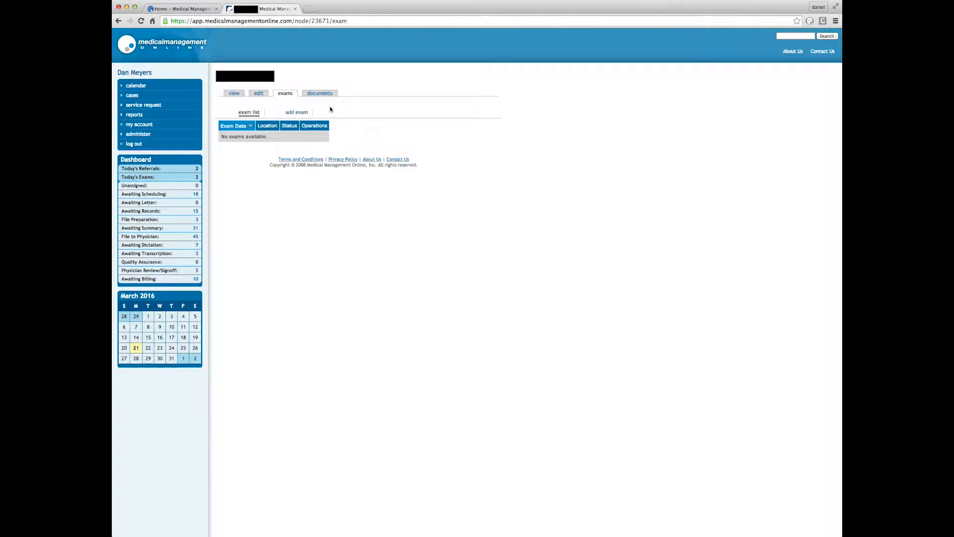
Open the document upload form for the current case and choose Records as the first document's title
{"action": "left_click", "coordinate": [320, 94]}
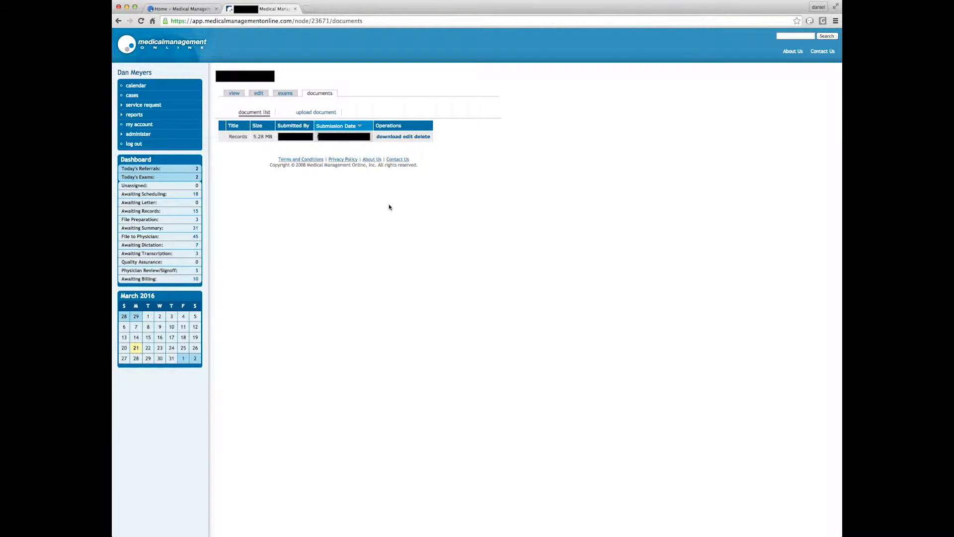
{"action": "left_click", "coordinate": [314, 113]}
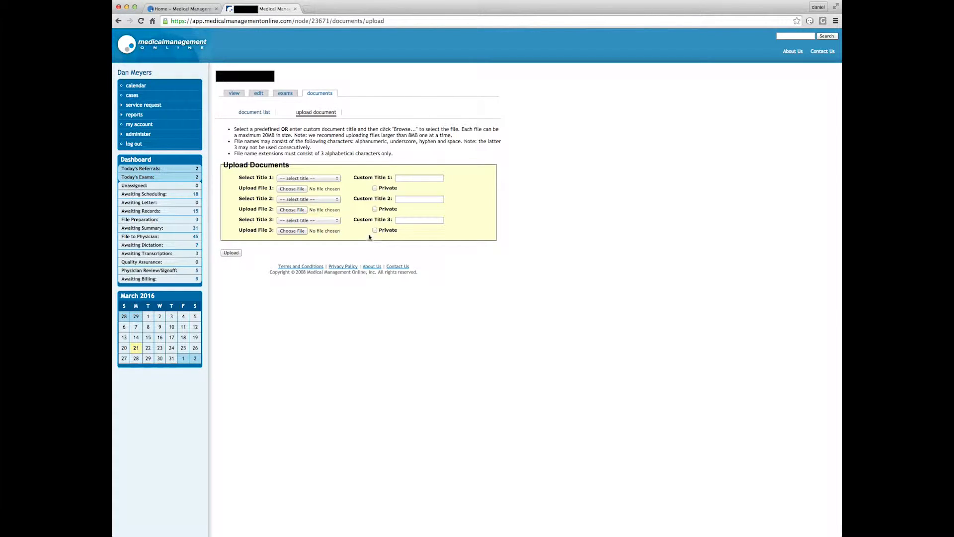
{"action": "left_click", "coordinate": [338, 178]}
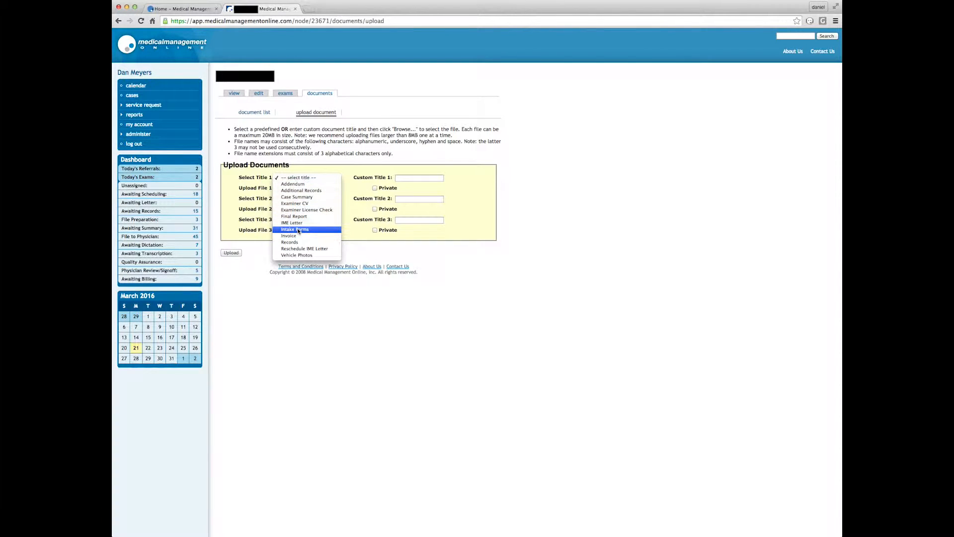
{"action": "left_click", "coordinate": [297, 243]}
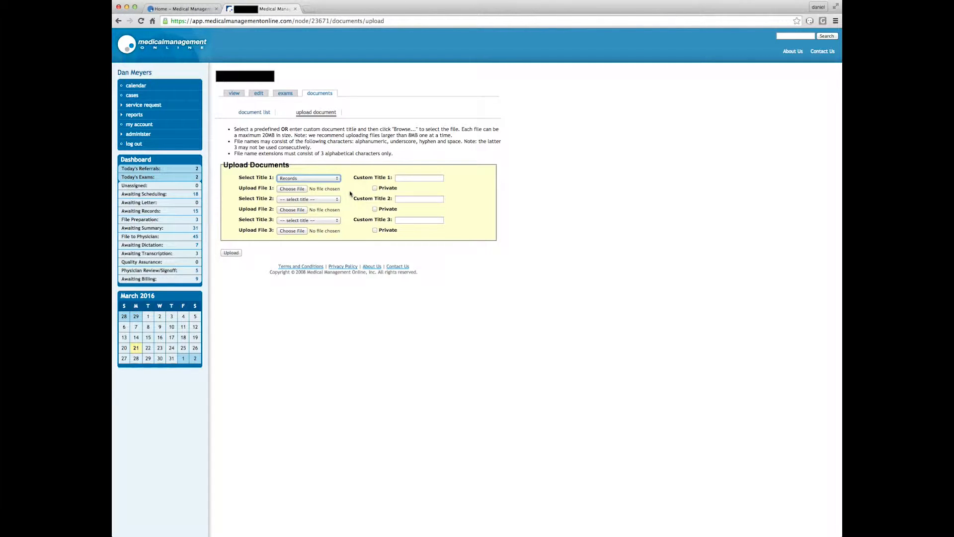
Review the predefined titles for the first document, and check the second file field and the first custom title field
{"action": "left_click", "coordinate": [338, 178]}
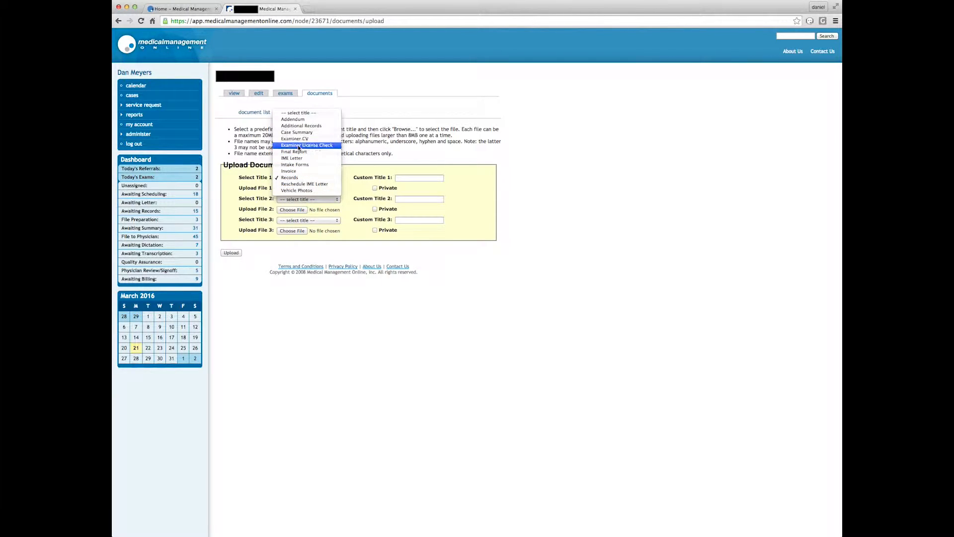
{"action": "left_click", "coordinate": [351, 177]}
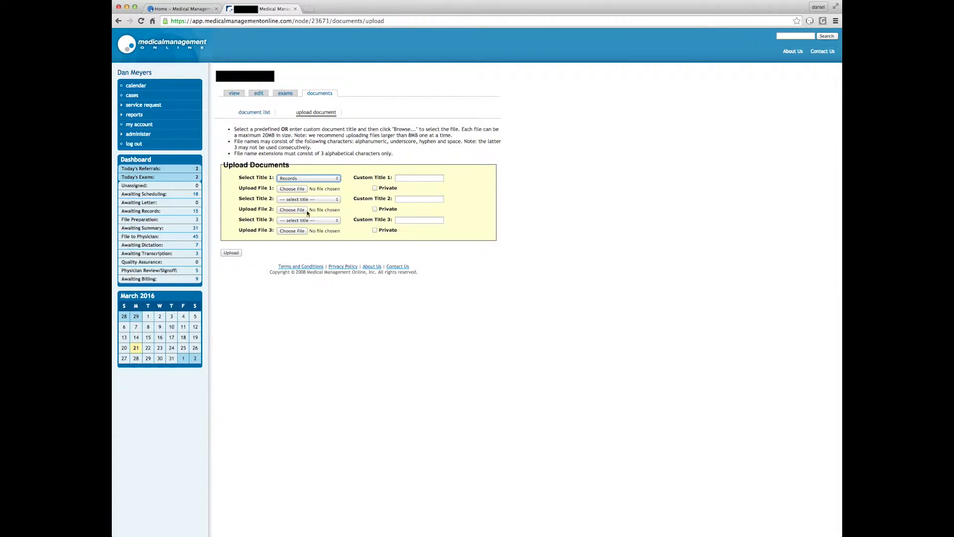
{"action": "left_click", "coordinate": [351, 208]}
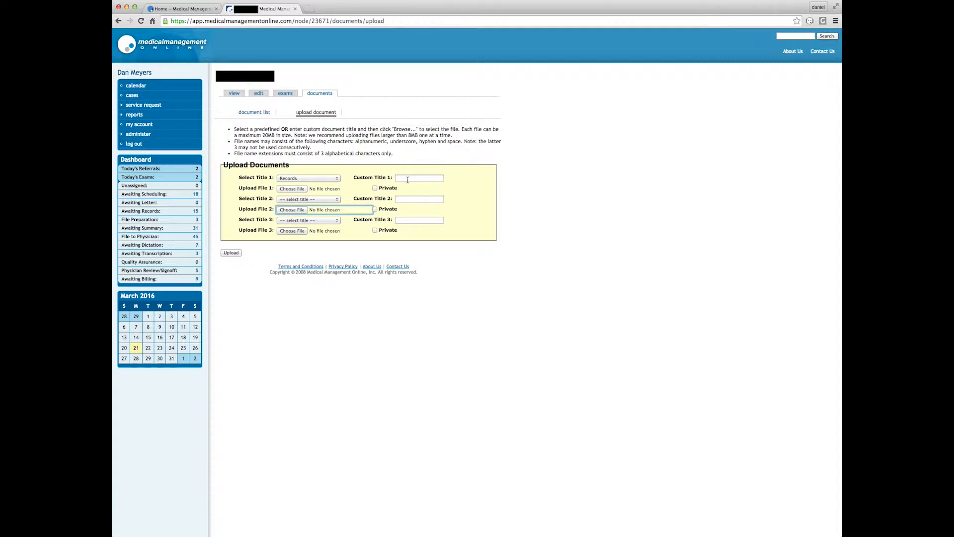
{"action": "left_click", "coordinate": [408, 178]}
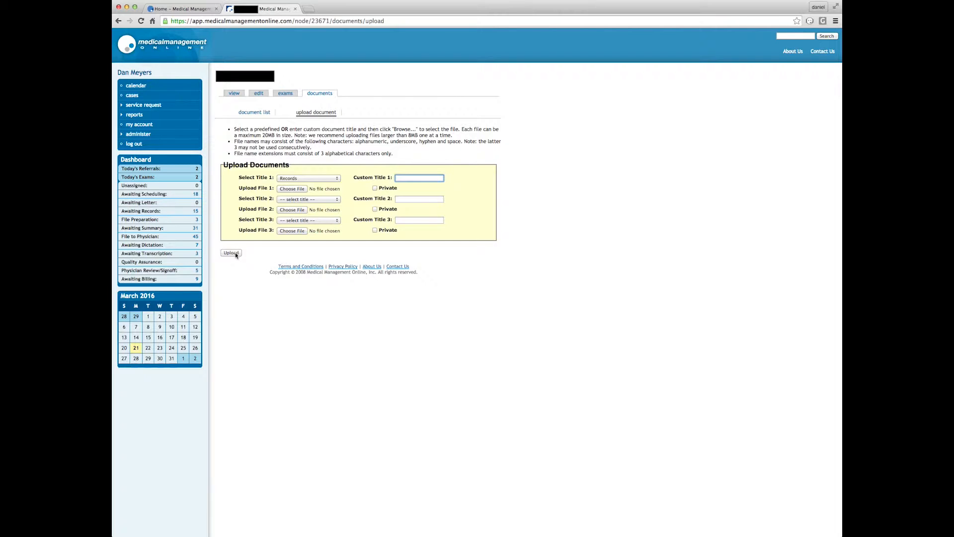
Leave the upload form without uploading and review the case's document list, overview and exams, ending on its documents
{"action": "left_click", "coordinate": [262, 113]}
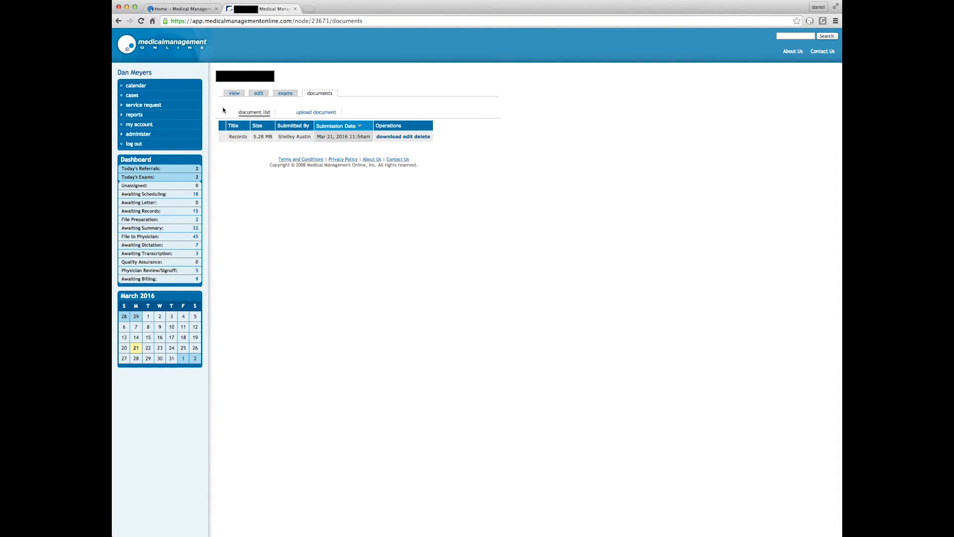
{"action": "left_click", "coordinate": [236, 95]}
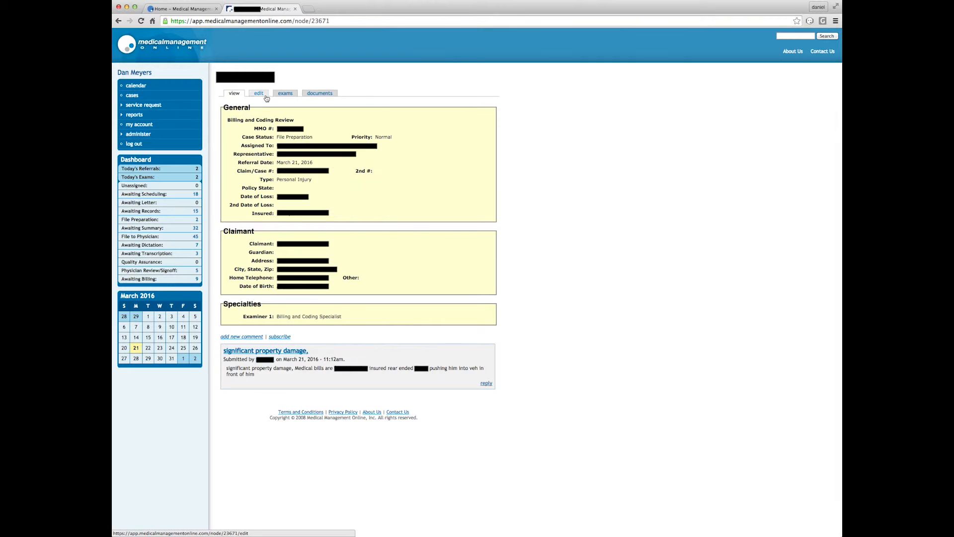
{"action": "left_click", "coordinate": [285, 95]}
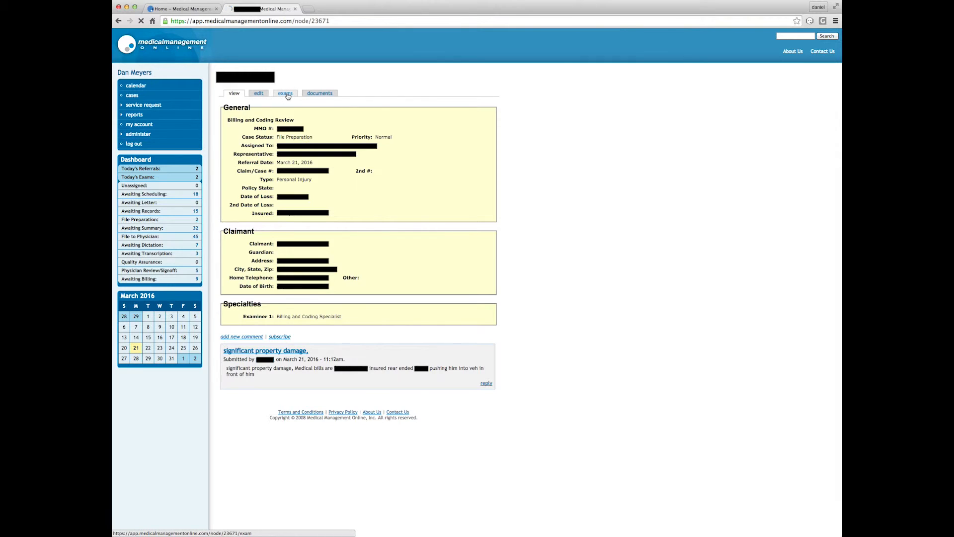
{"action": "left_click", "coordinate": [322, 95]}
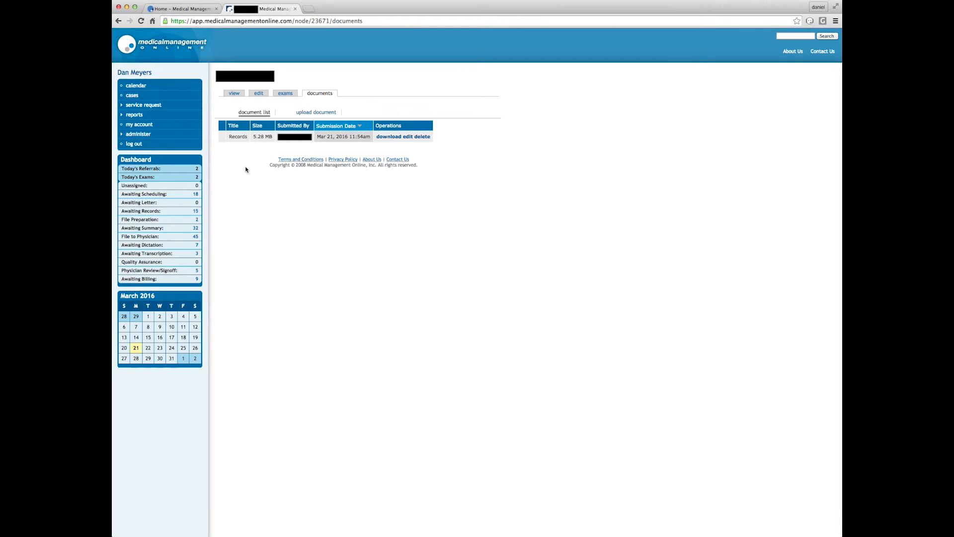
Open the portal's list of available reports
{"action": "left_click", "coordinate": [132, 115]}
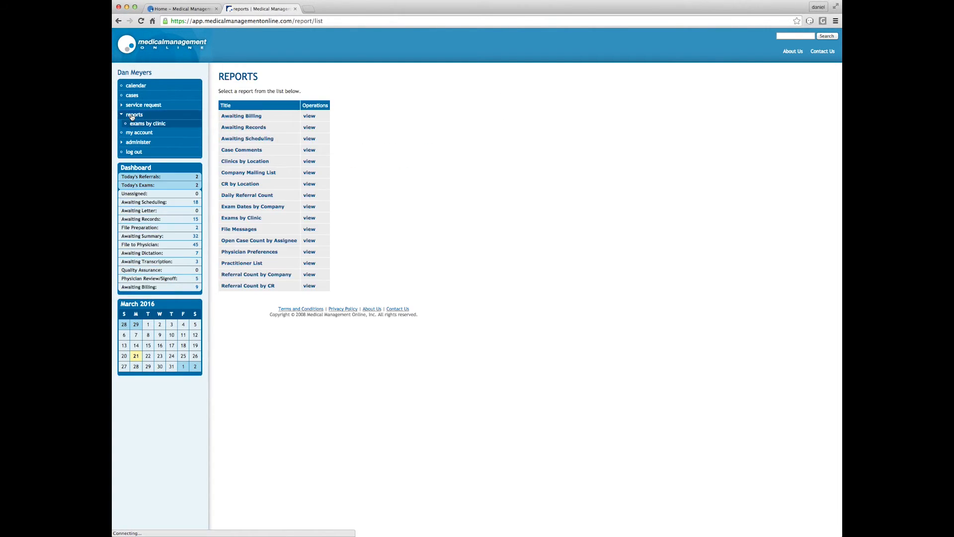